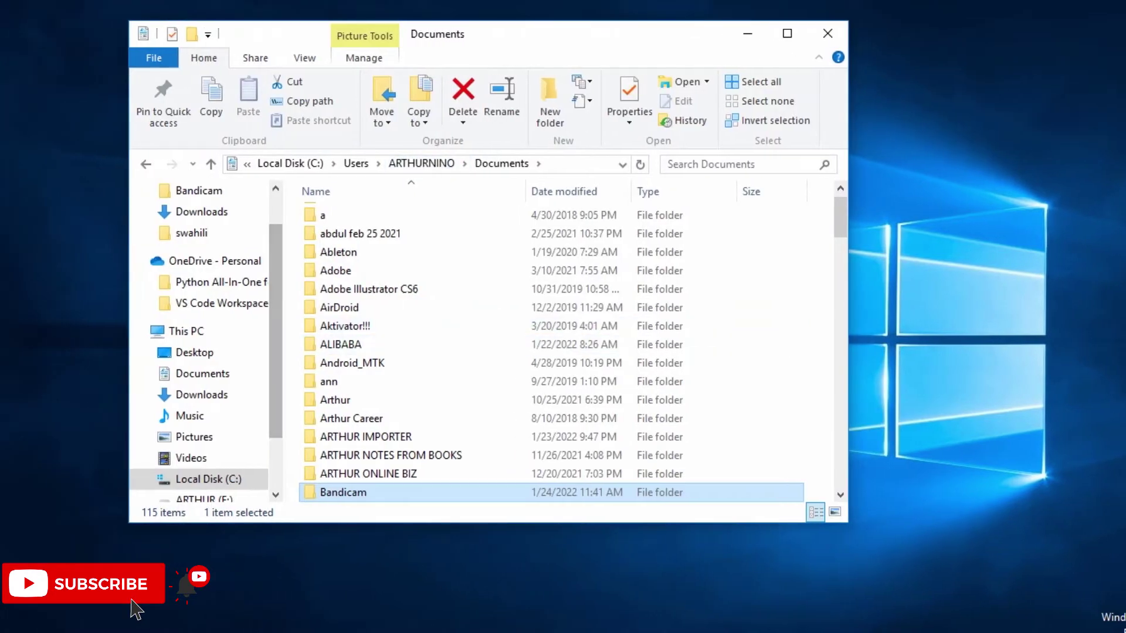
# - Create a blank DOCX in Documents, keep the name New DOCX Document.docx, and open it in Word
pyautogui.rightClick(290, 292)
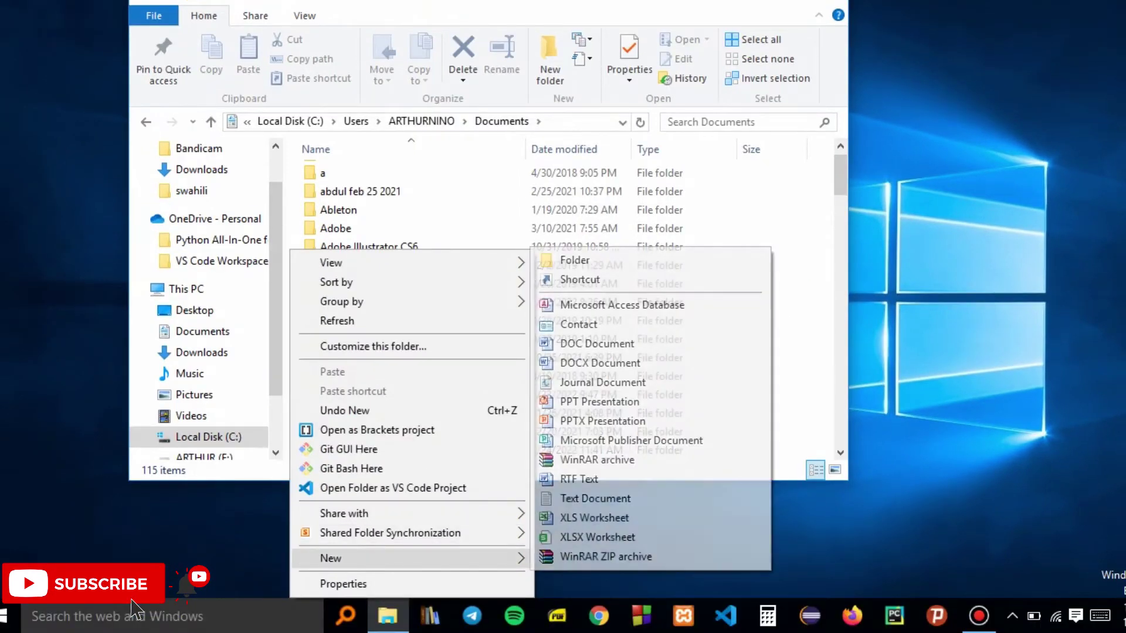
pyautogui.click(598, 363)
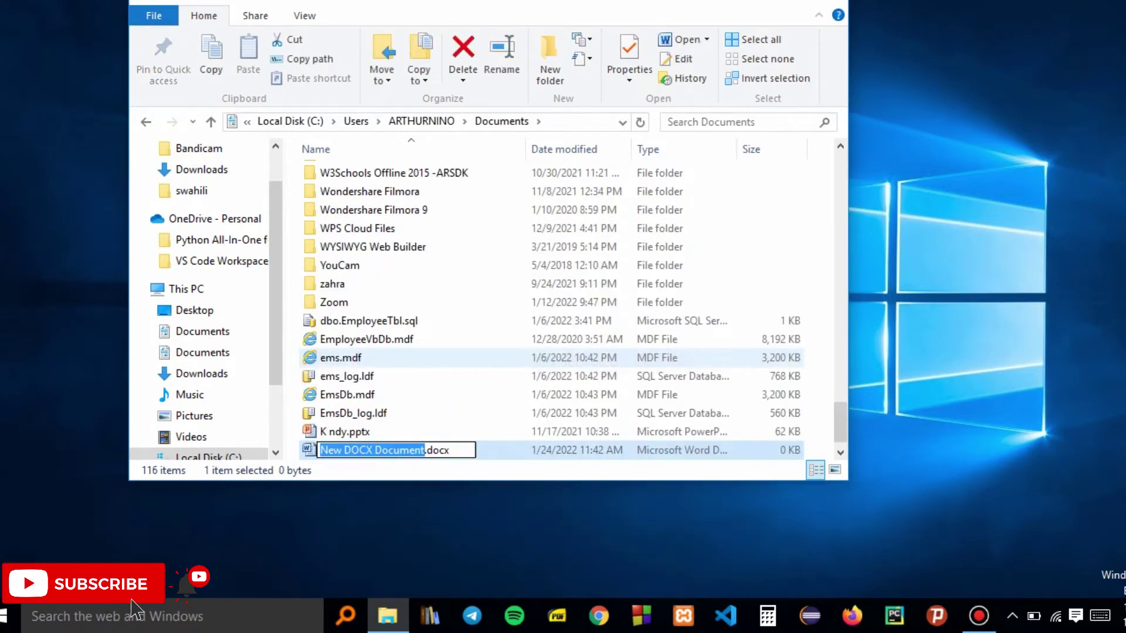
pyautogui.press('Return')
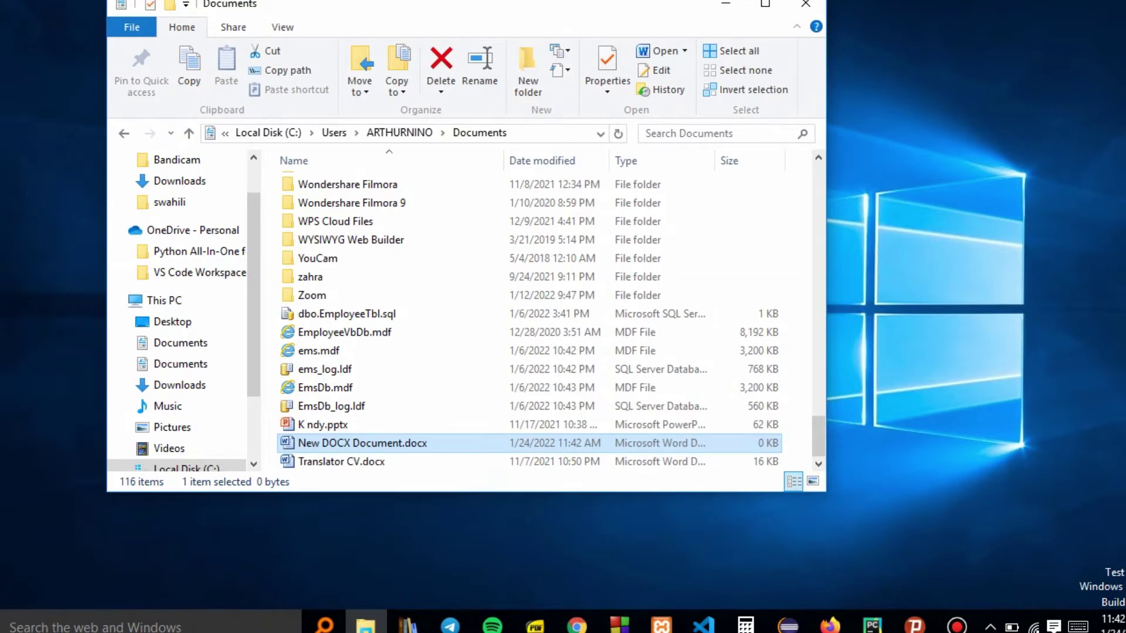
pyautogui.press('Return')
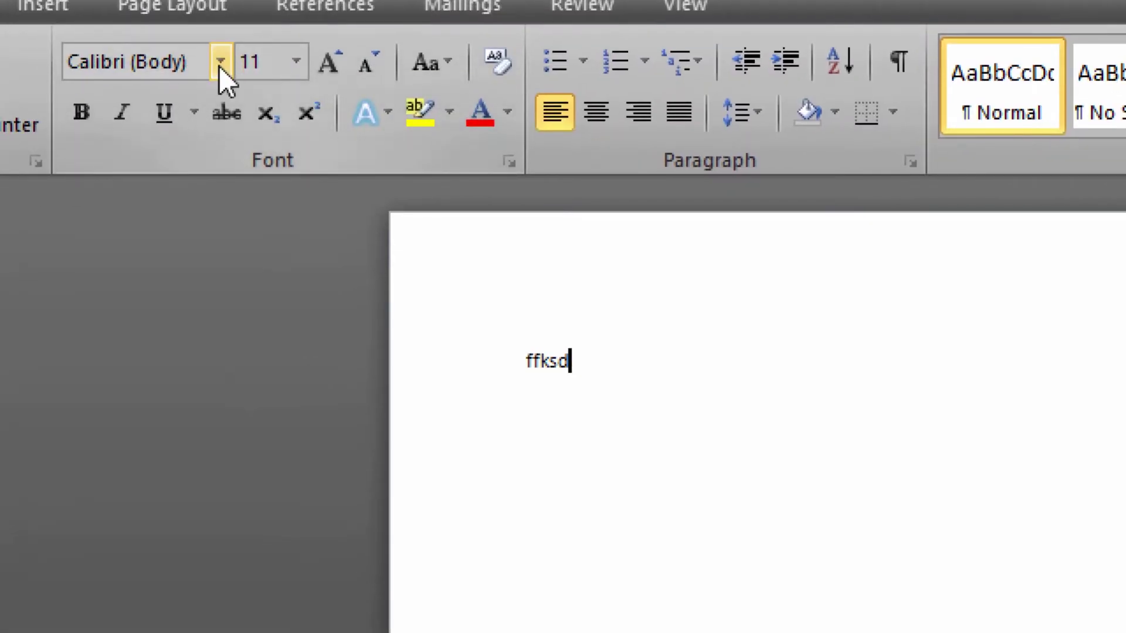
# - Set all the document text (ffksd) to 14 point and view the page at 100% zoom
pyautogui.click(297, 61)
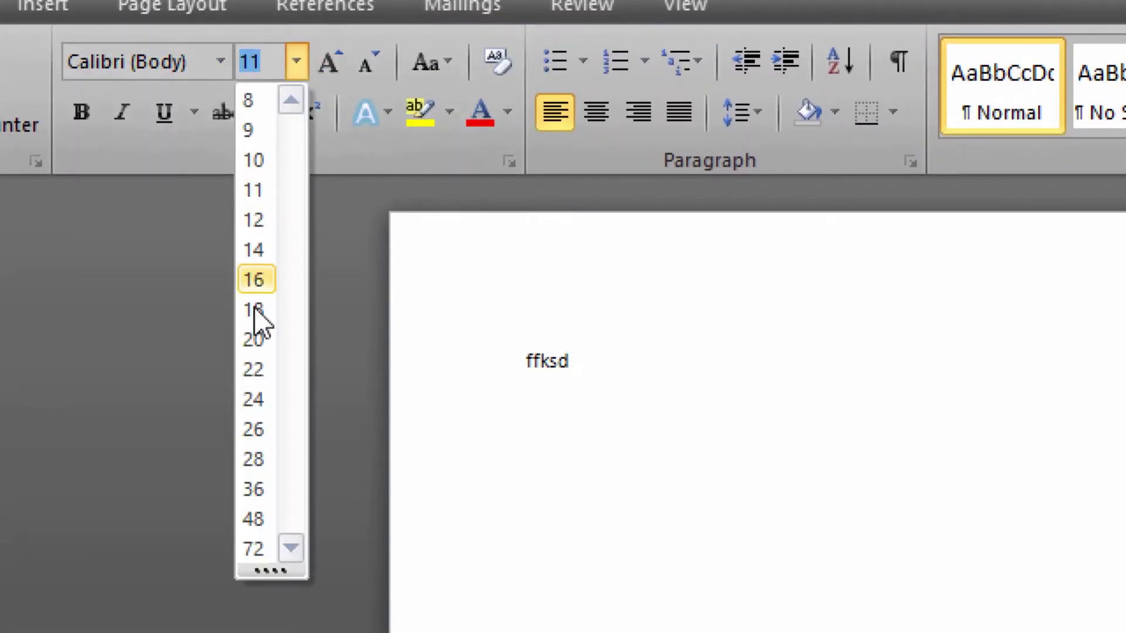
pyautogui.click(251, 245)
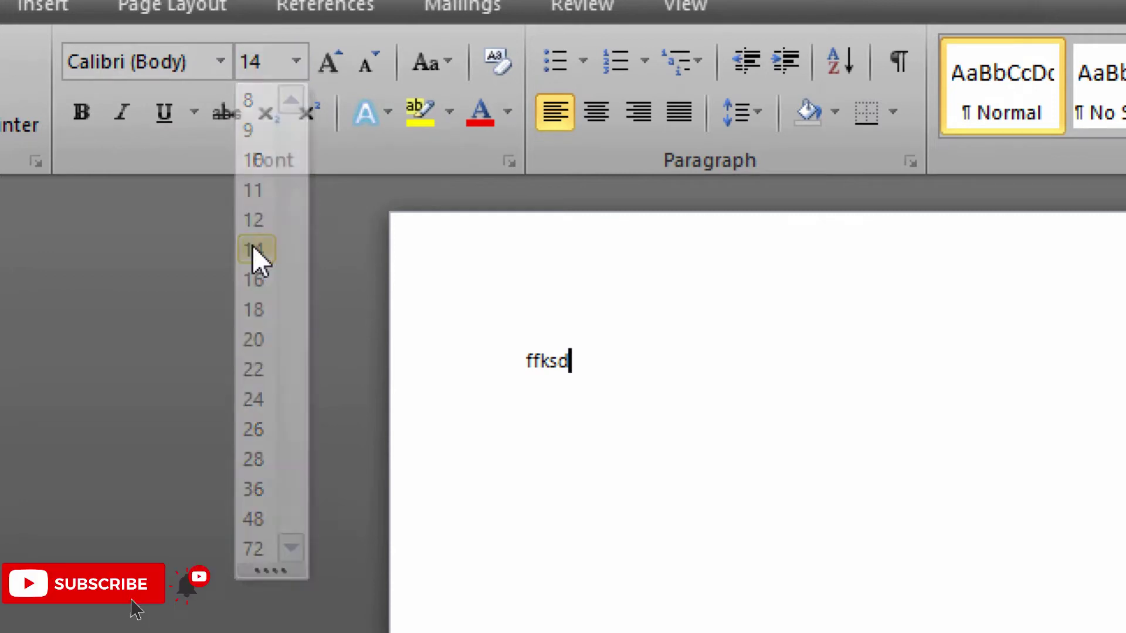
pyautogui.hotkey('ctrl', 'a')
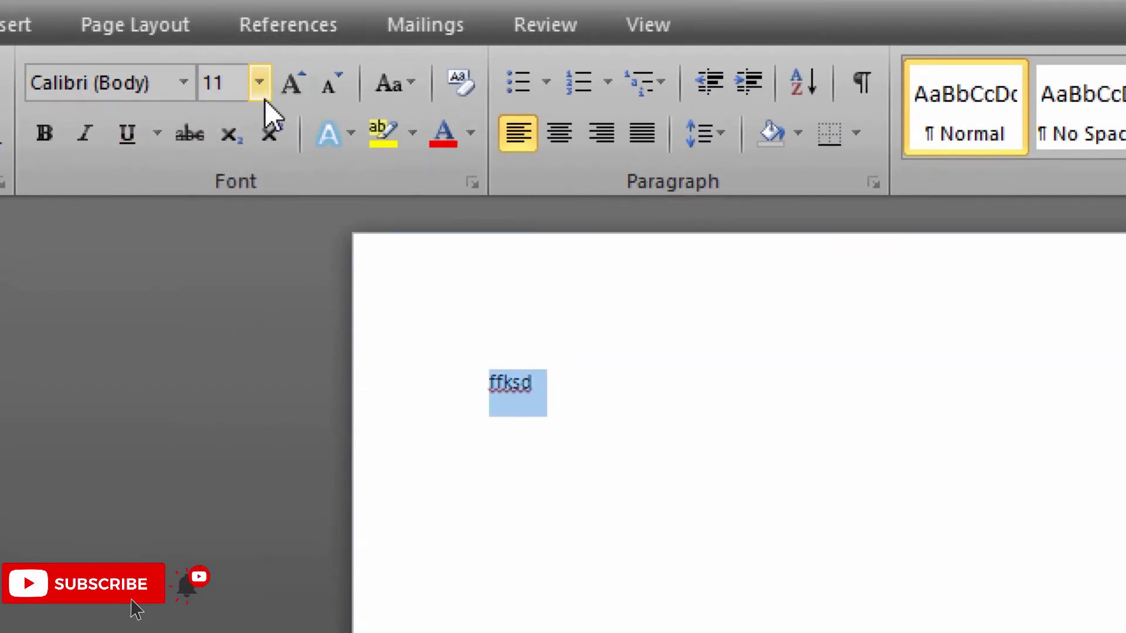
pyautogui.click(261, 92)
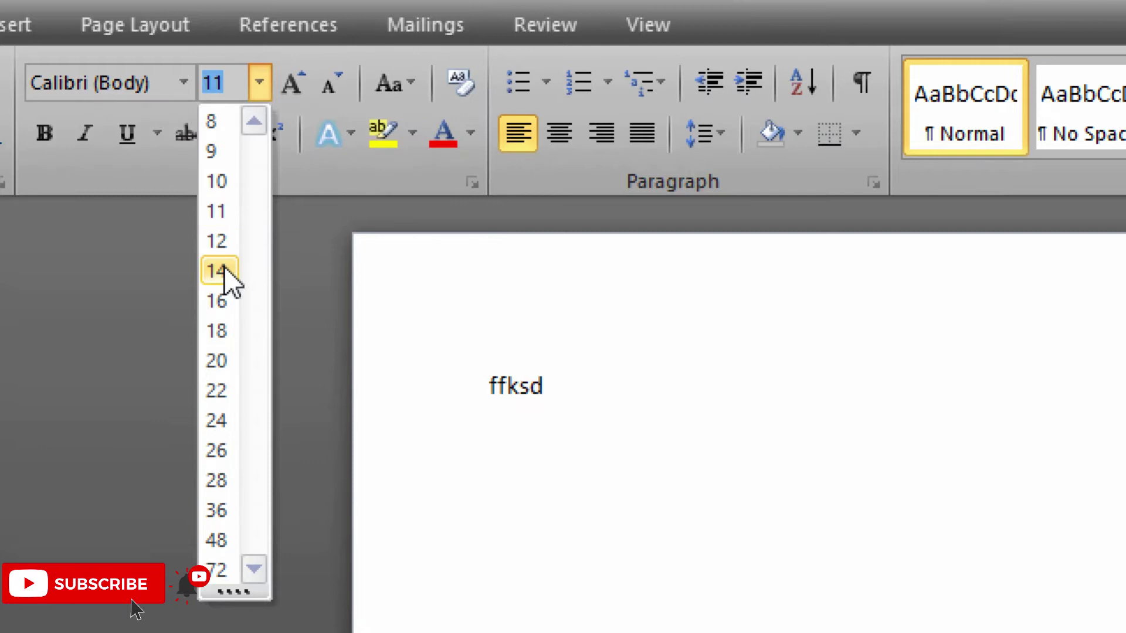
pyautogui.click(224, 271)
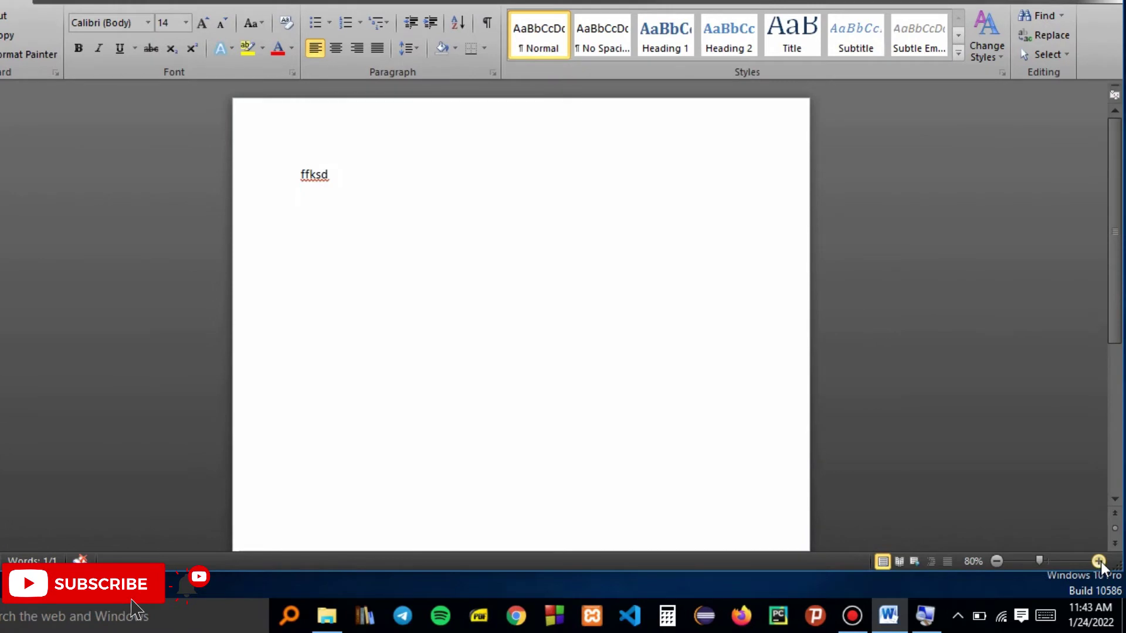
pyautogui.click(1098, 561)
pyautogui.click(1098, 561)
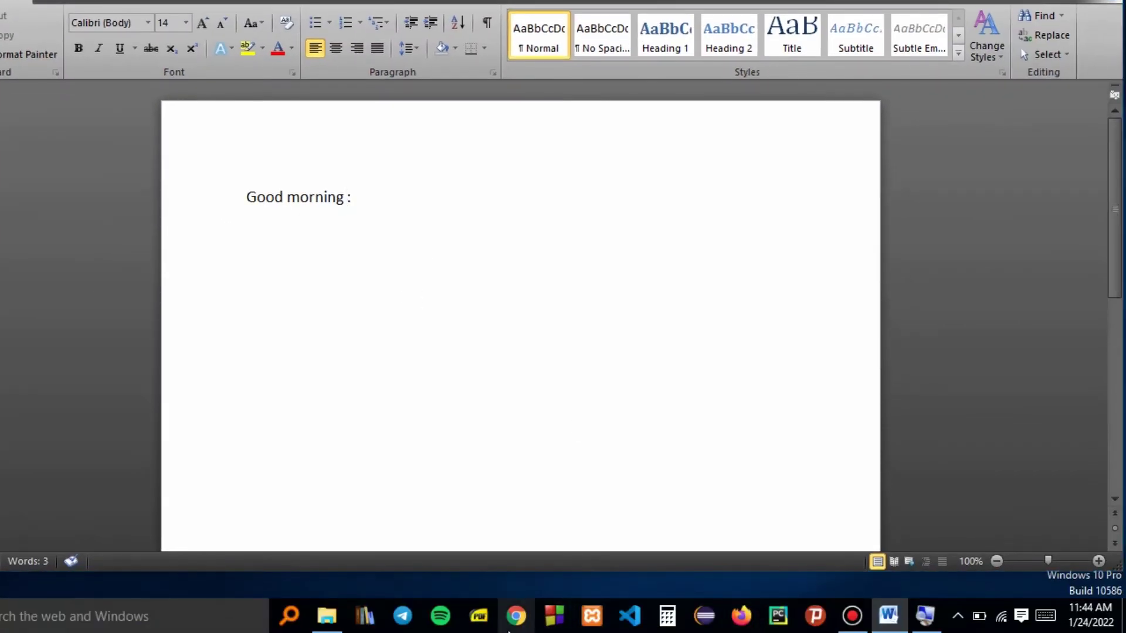
pyautogui.rightClick(516, 615)
pyautogui.rightClick(282, 629)
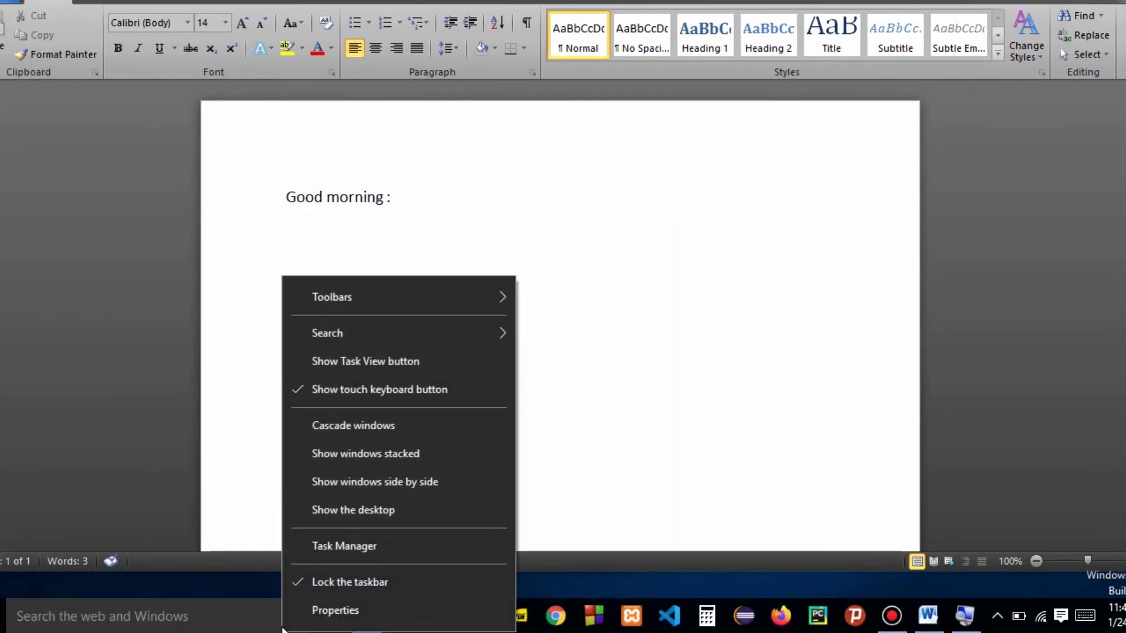
pyautogui.click(347, 390)
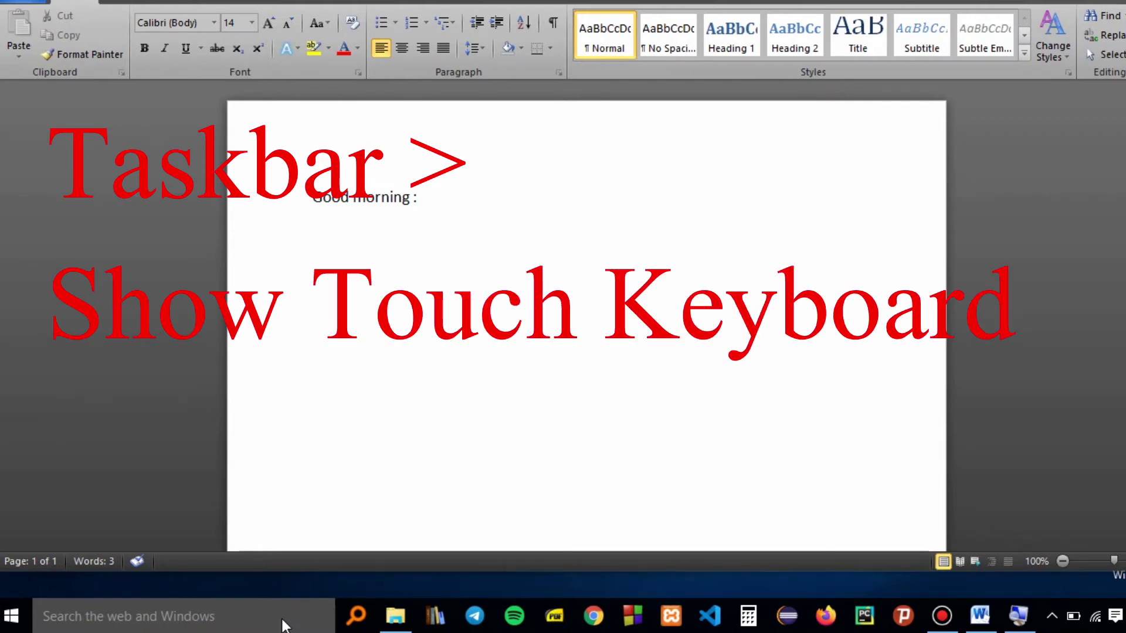
pyautogui.rightClick(282, 623)
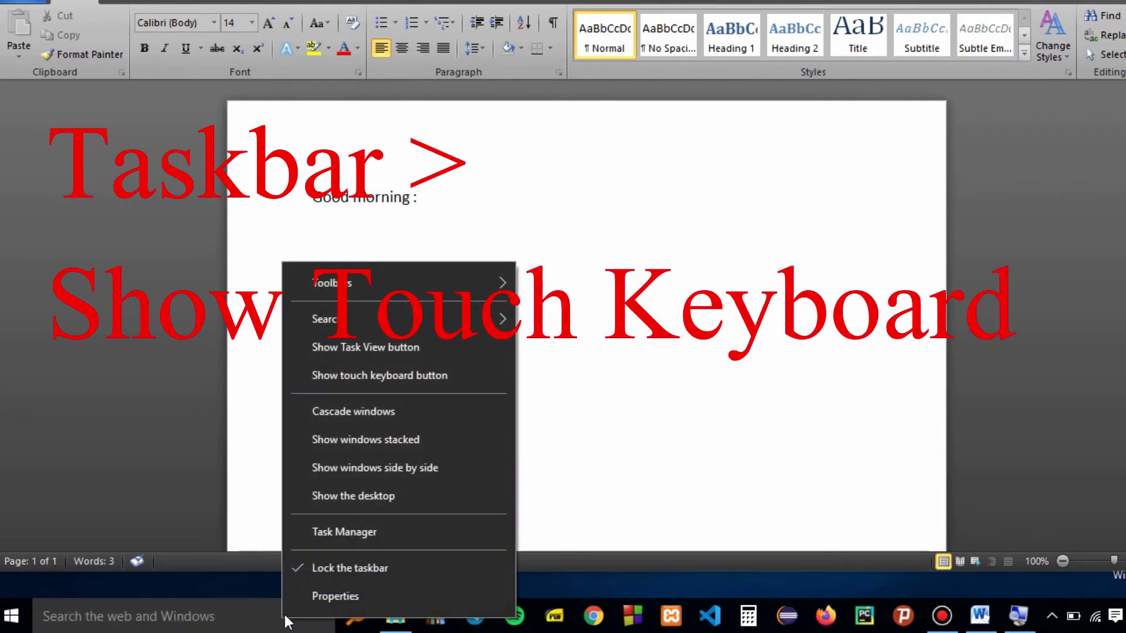
pyautogui.click(363, 378)
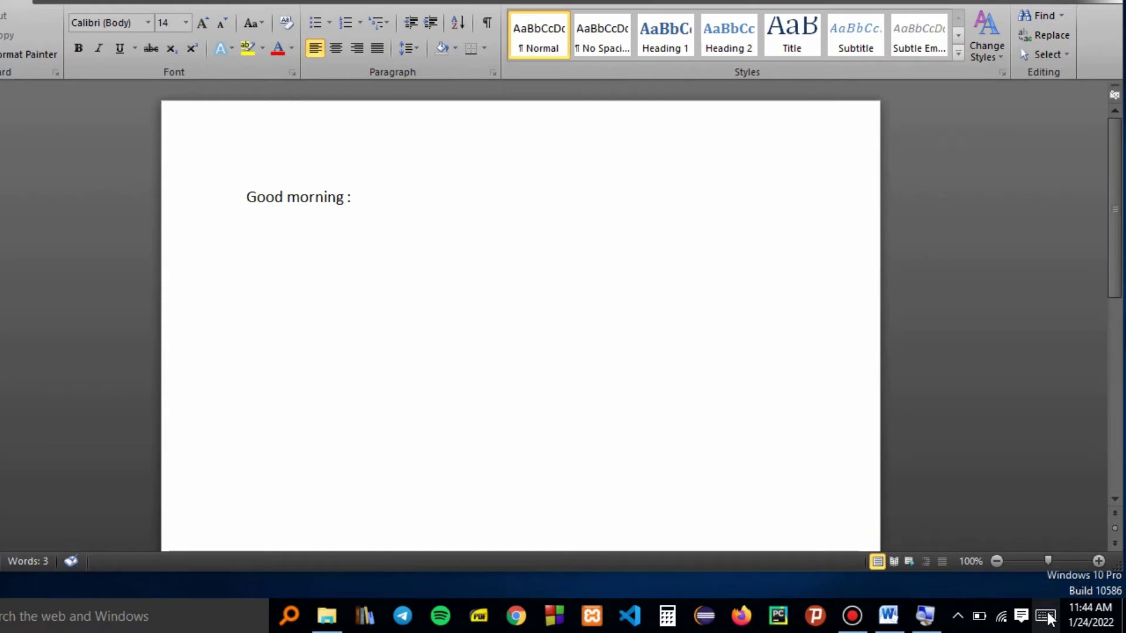
# - Open the touch keyboard from the tray, try its emoji panel, then reopen it and toggle docking
pyautogui.click(1044, 615)
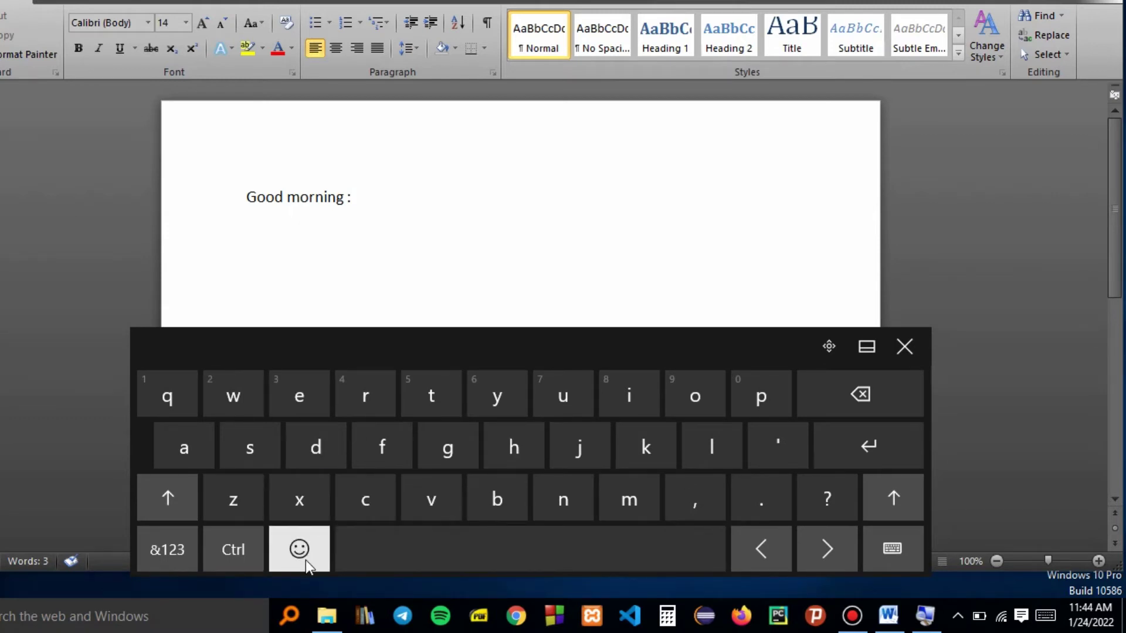
pyautogui.click(299, 549)
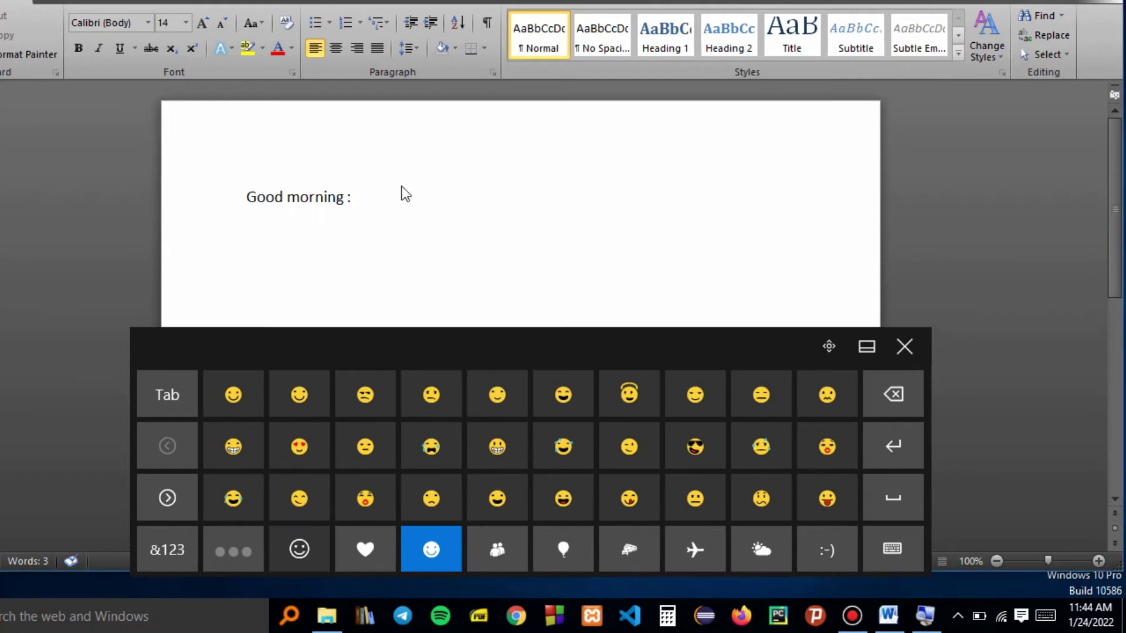
pyautogui.click(905, 346)
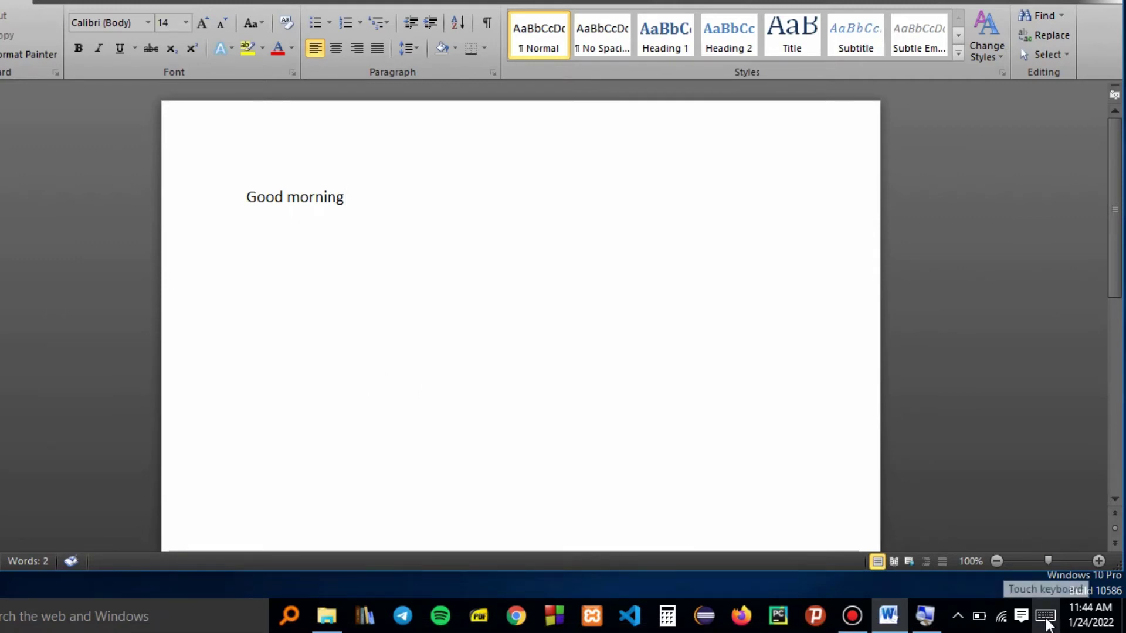
pyautogui.click(1049, 620)
pyautogui.click(863, 352)
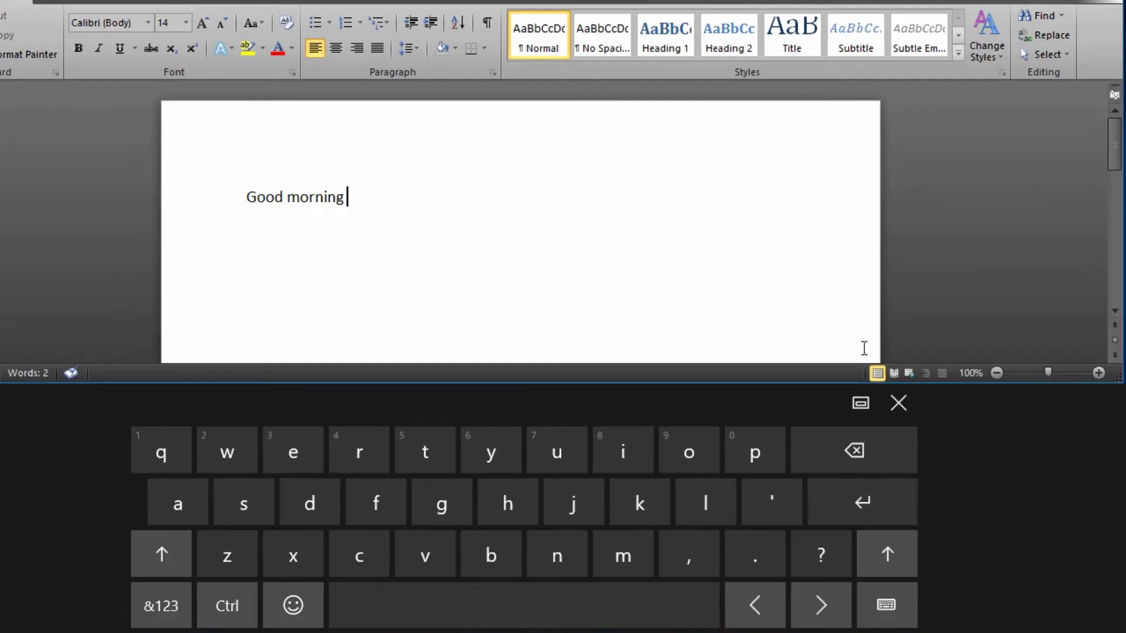
pyautogui.click(862, 404)
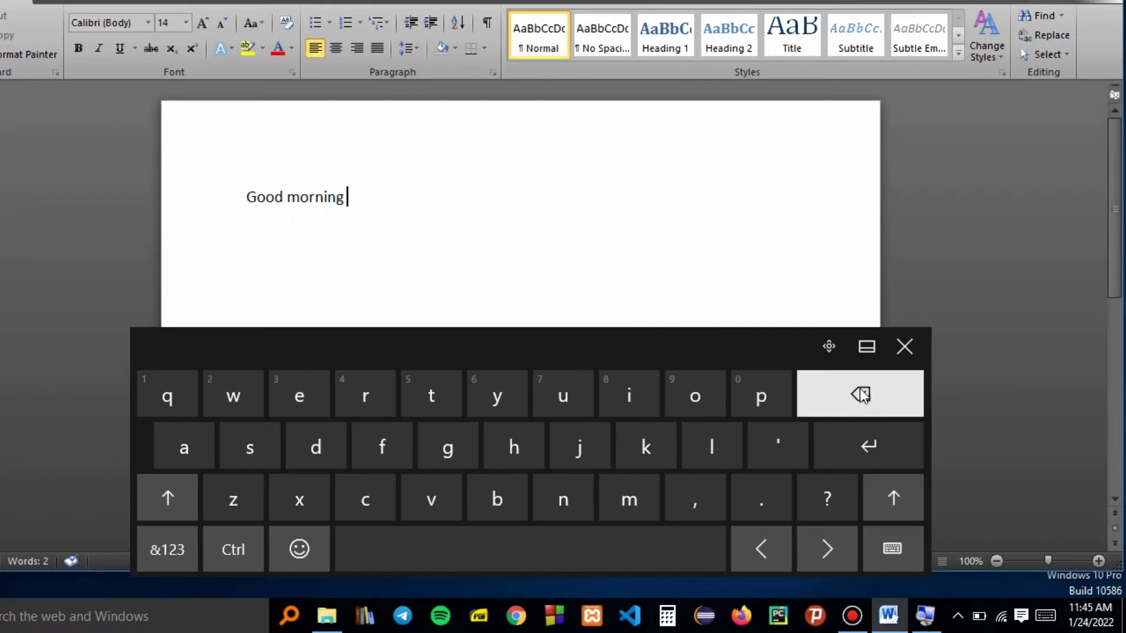
# - Dock the touch keyboard, insert four emojis after 'Good morning', then close the keyboard
pyautogui.click(866, 346)
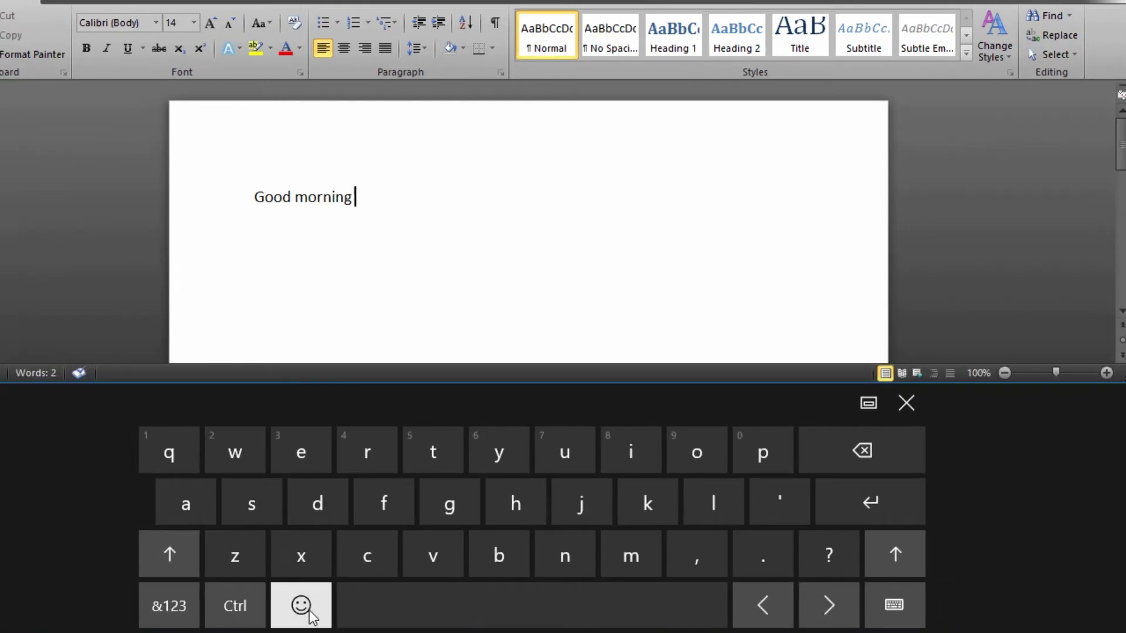
pyautogui.click(307, 610)
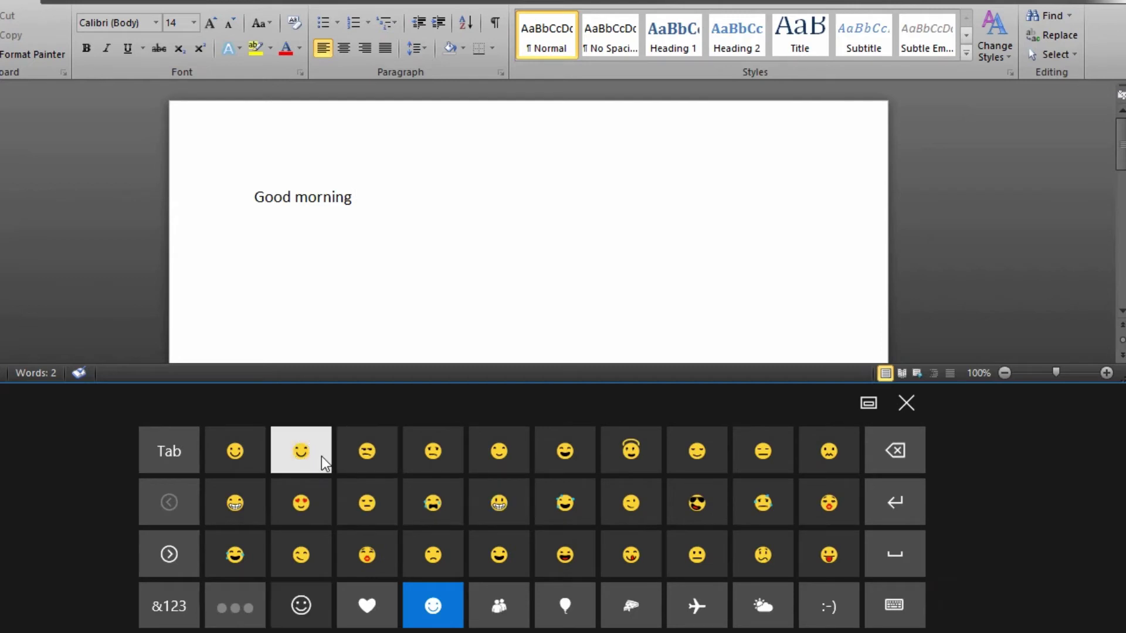
pyautogui.click(284, 467)
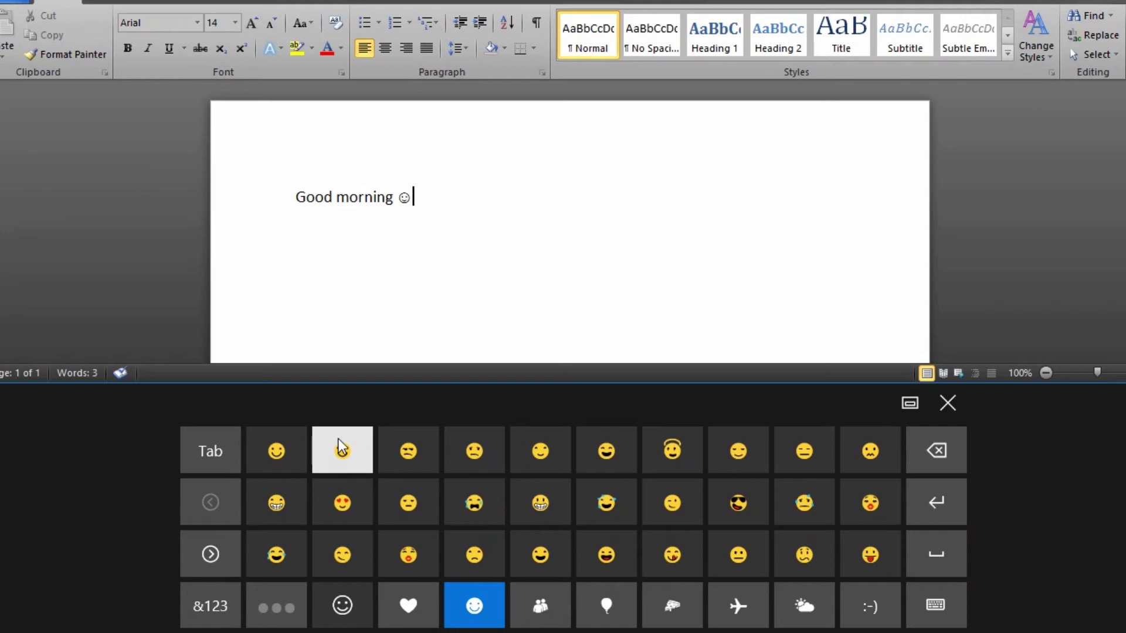
pyautogui.click(350, 456)
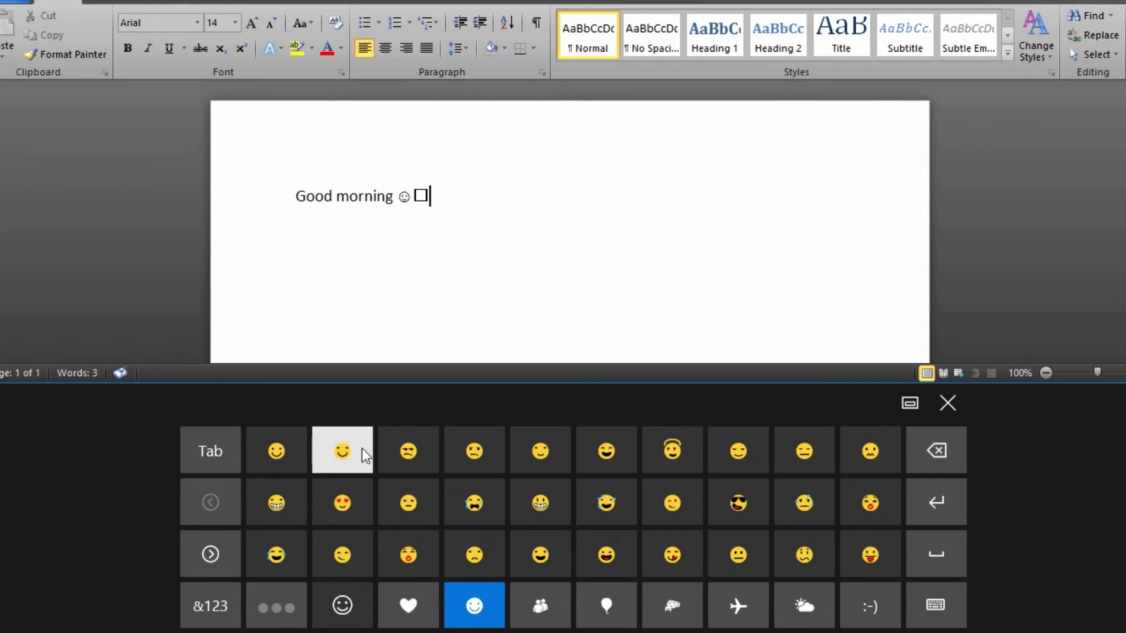
pyautogui.click(403, 458)
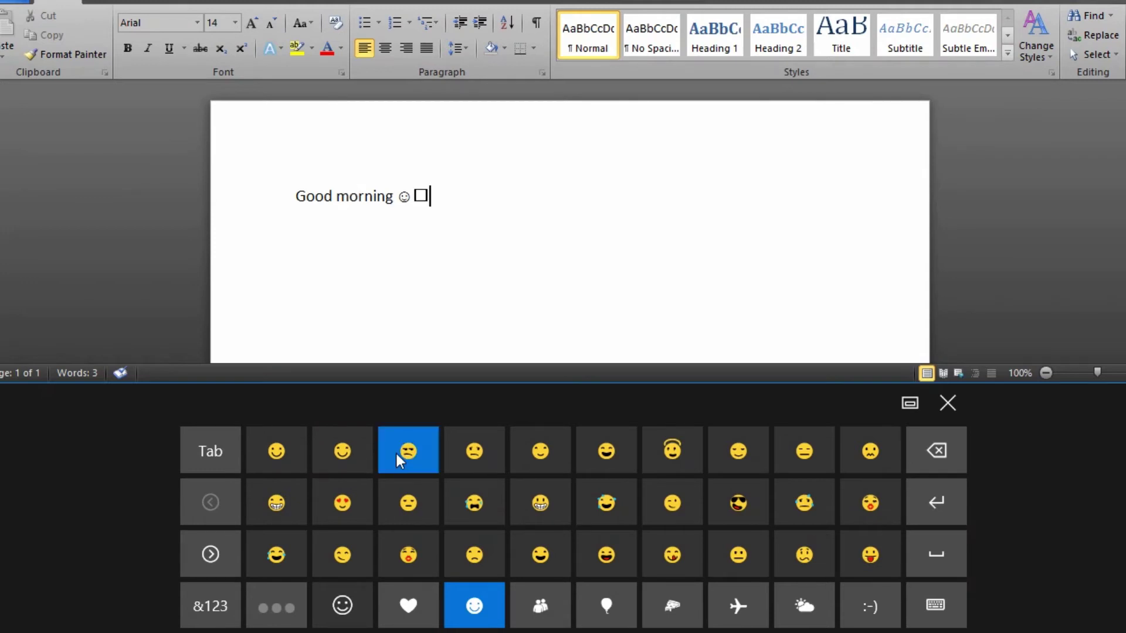
pyautogui.click(473, 456)
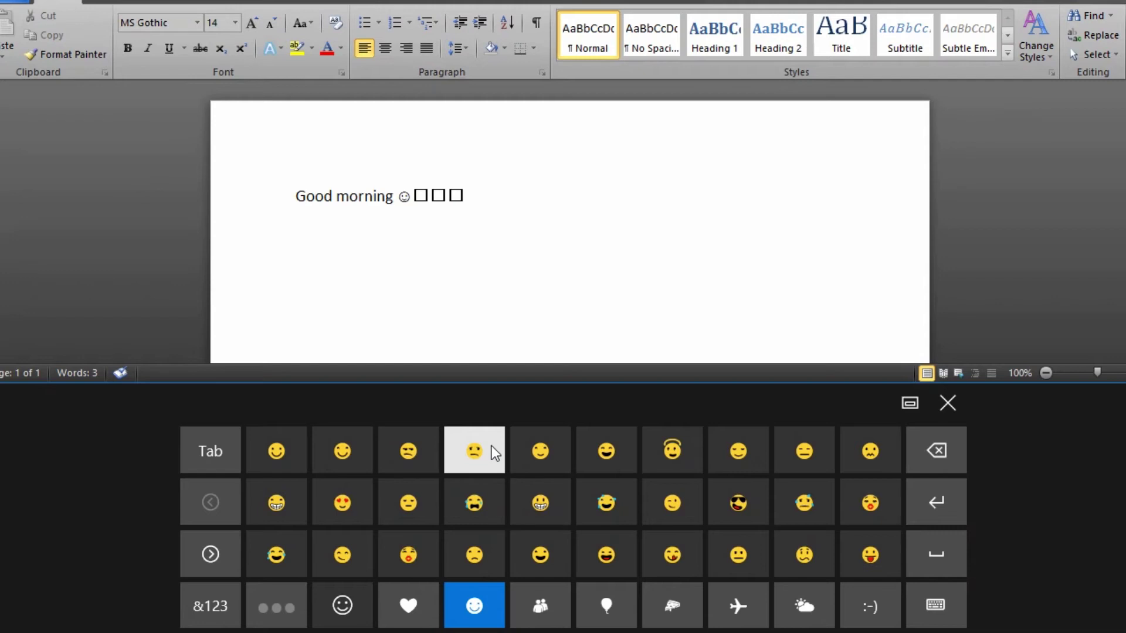
pyautogui.click(555, 243)
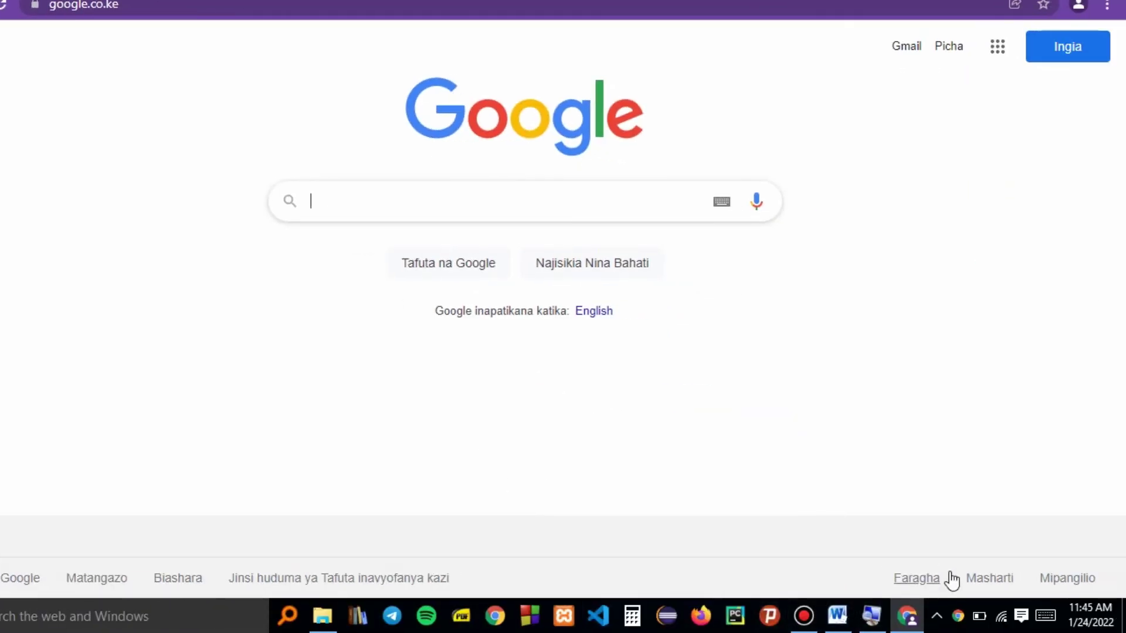
# - Enter a smiley in the Google search box from the touch keyboard's emoji panel
pyautogui.click(1046, 617)
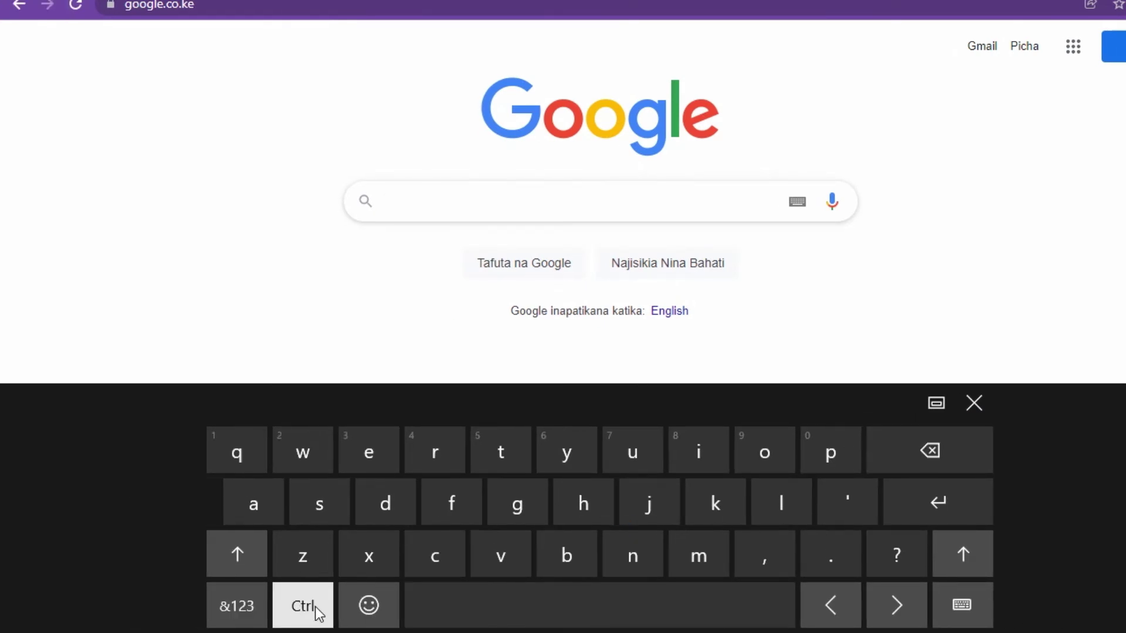
pyautogui.click(293, 605)
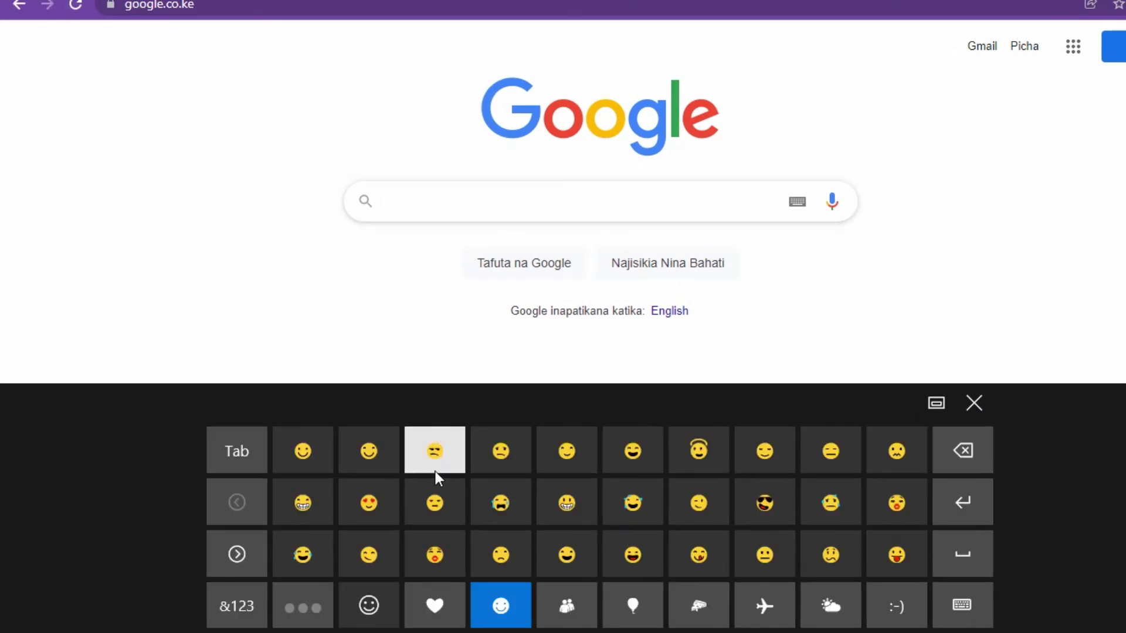
pyautogui.click(304, 449)
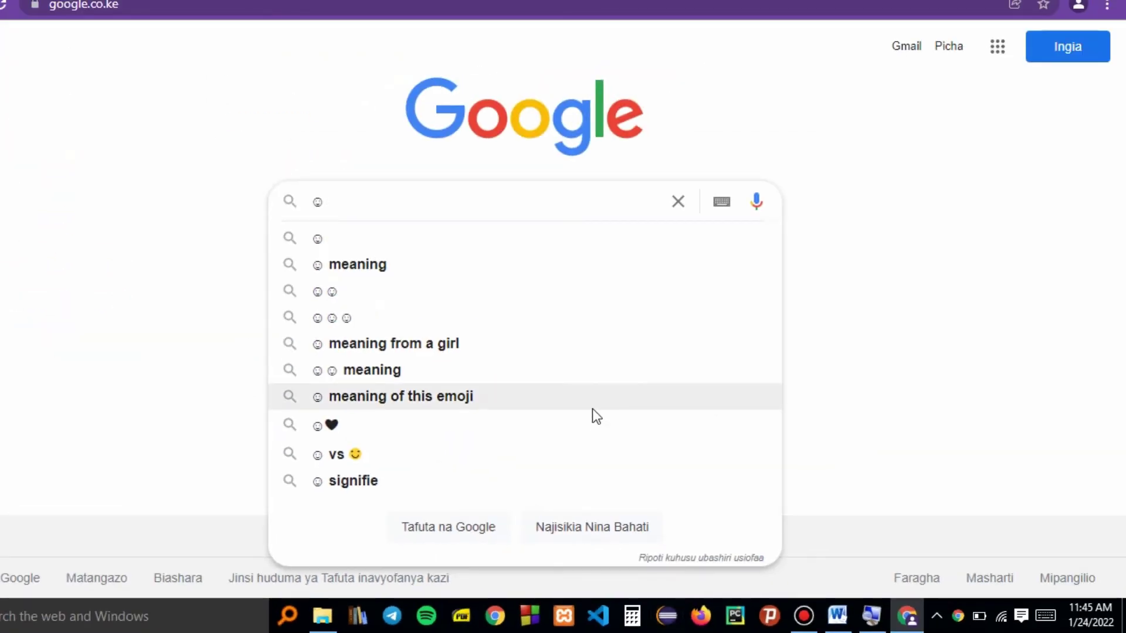
# - Reopen the emoji keyboard and add unamused, grinning and winking faces after the smiley
pyautogui.click(1050, 618)
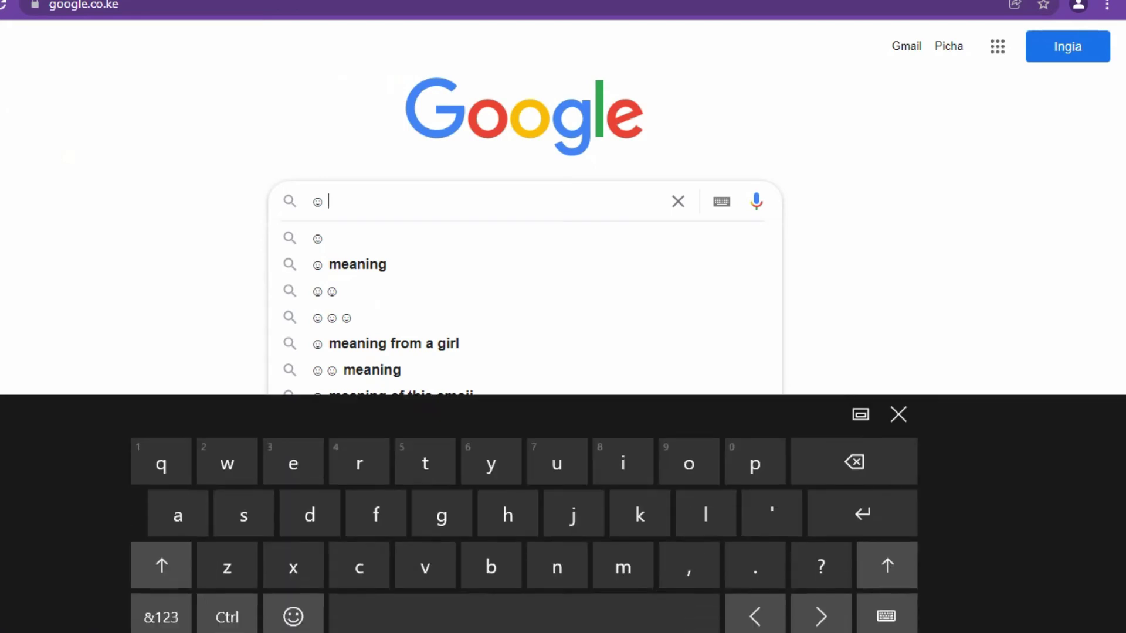
pyautogui.click(287, 610)
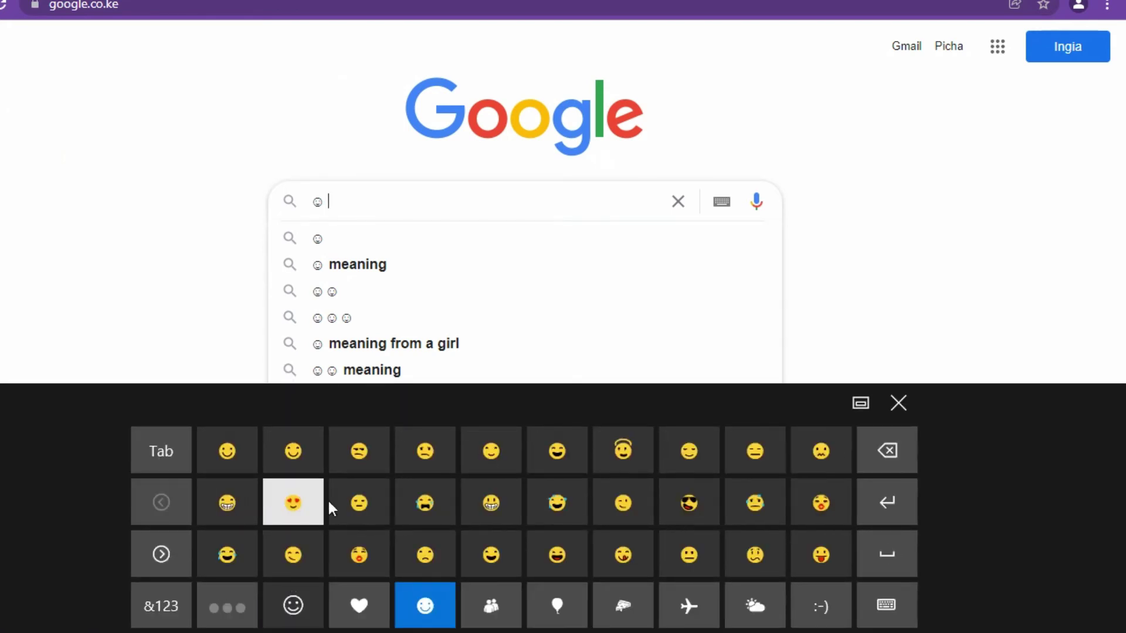
pyautogui.click(340, 458)
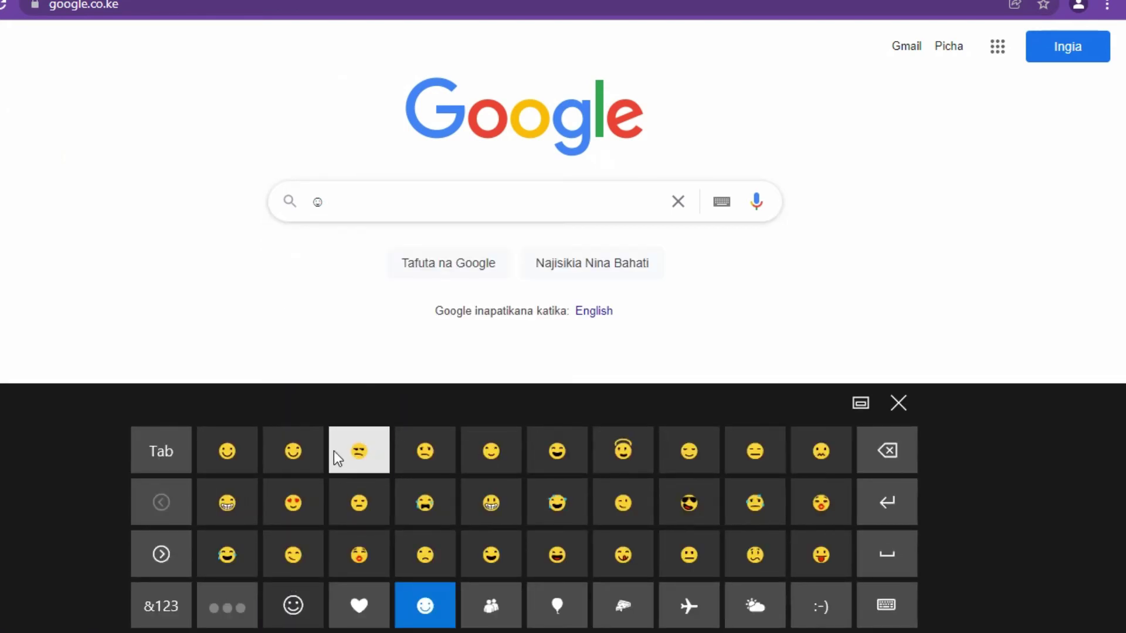
pyautogui.click(421, 448)
pyautogui.click(496, 462)
pyautogui.click(549, 465)
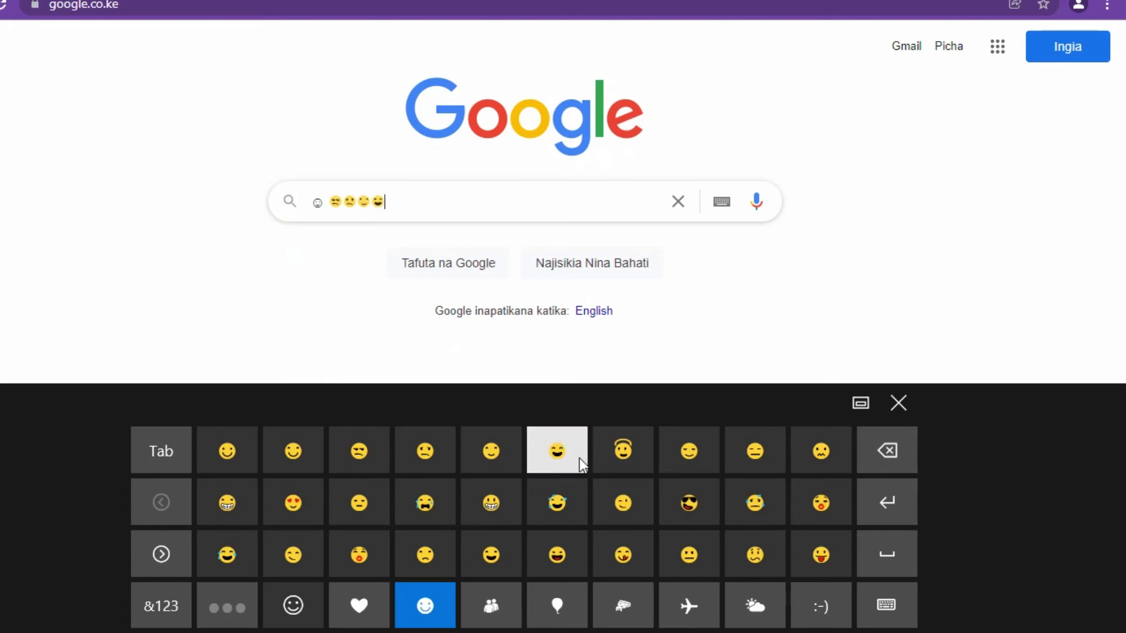
pyautogui.click(634, 456)
pyautogui.click(631, 510)
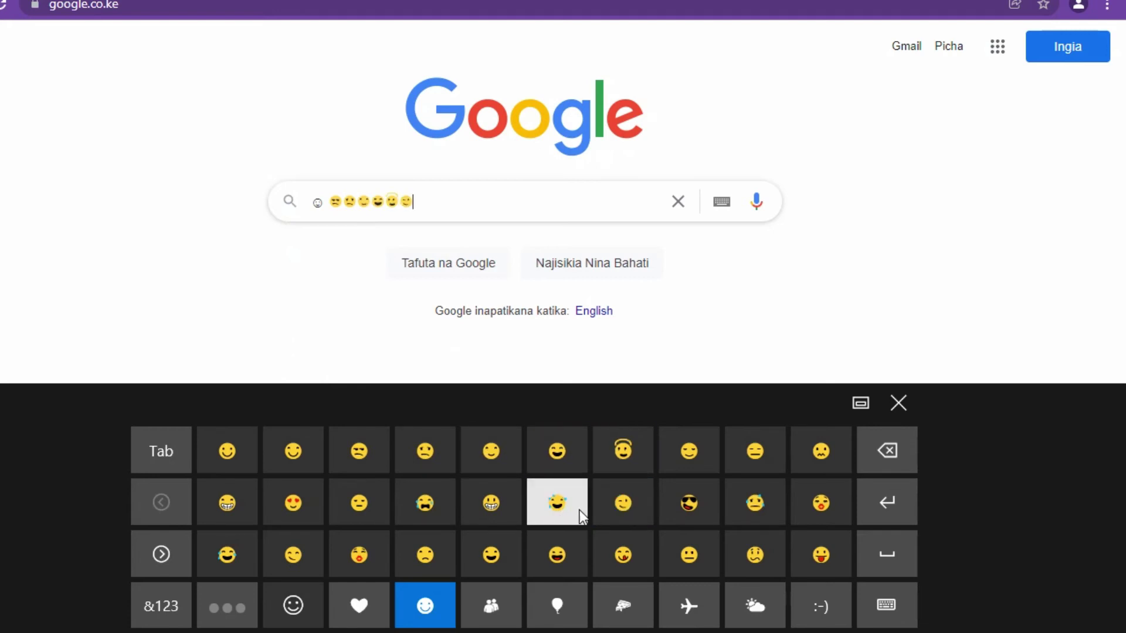
# - Add sunglasses, sweating, kissing, tongue-out, confused and neutral faces, then delete the last five
pyautogui.click(666, 500)
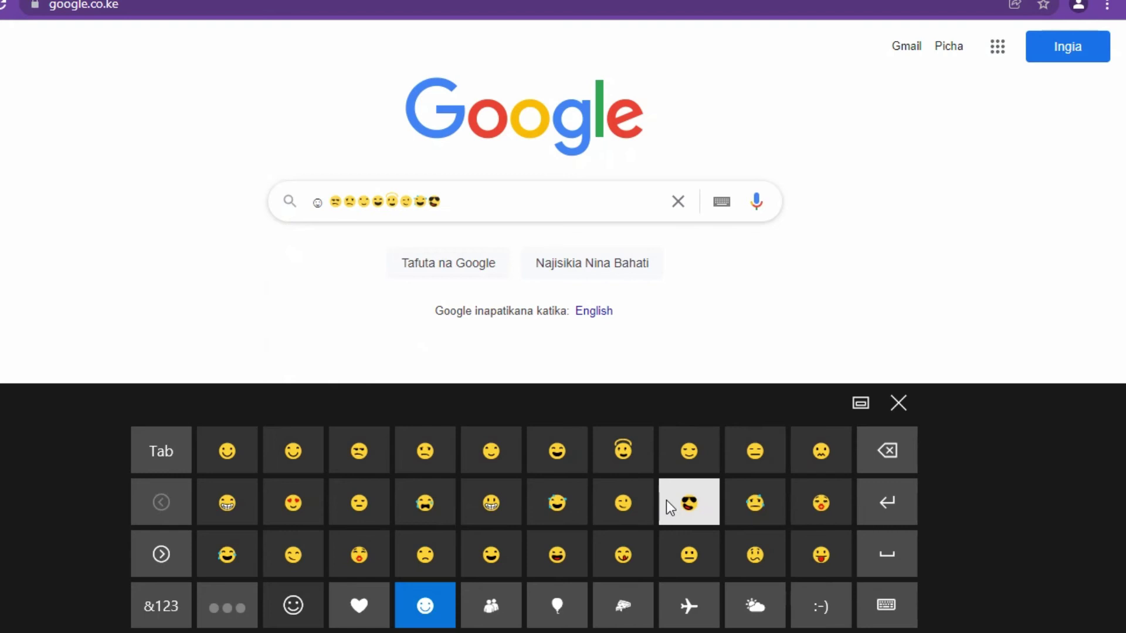
pyautogui.click(749, 509)
pyautogui.click(821, 504)
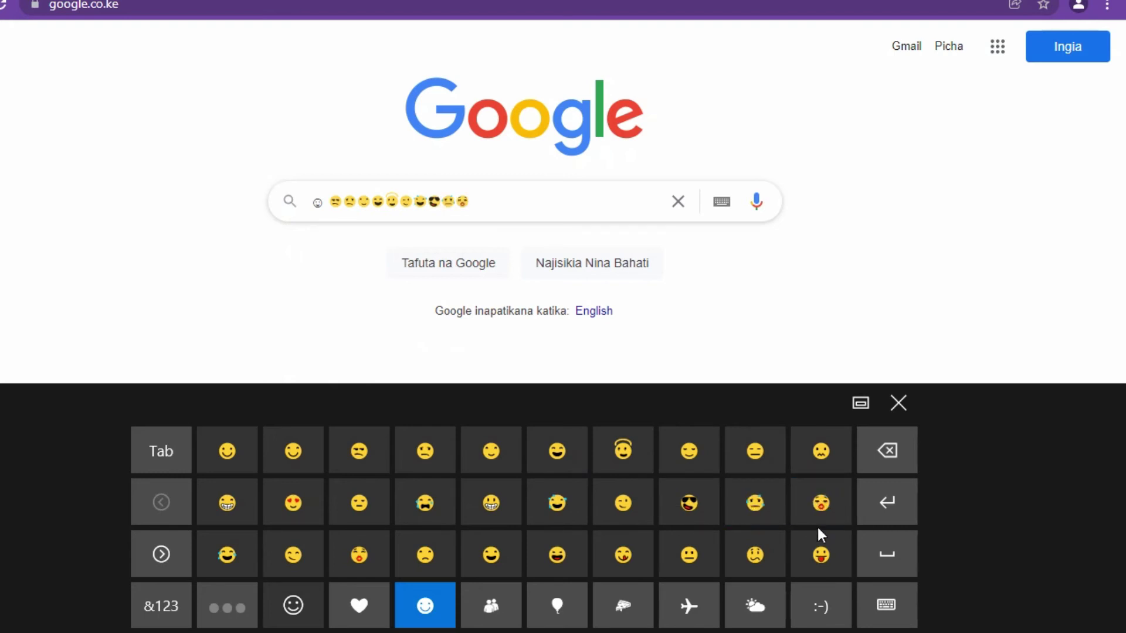
pyautogui.click(817, 524)
pyautogui.click(819, 545)
pyautogui.click(755, 557)
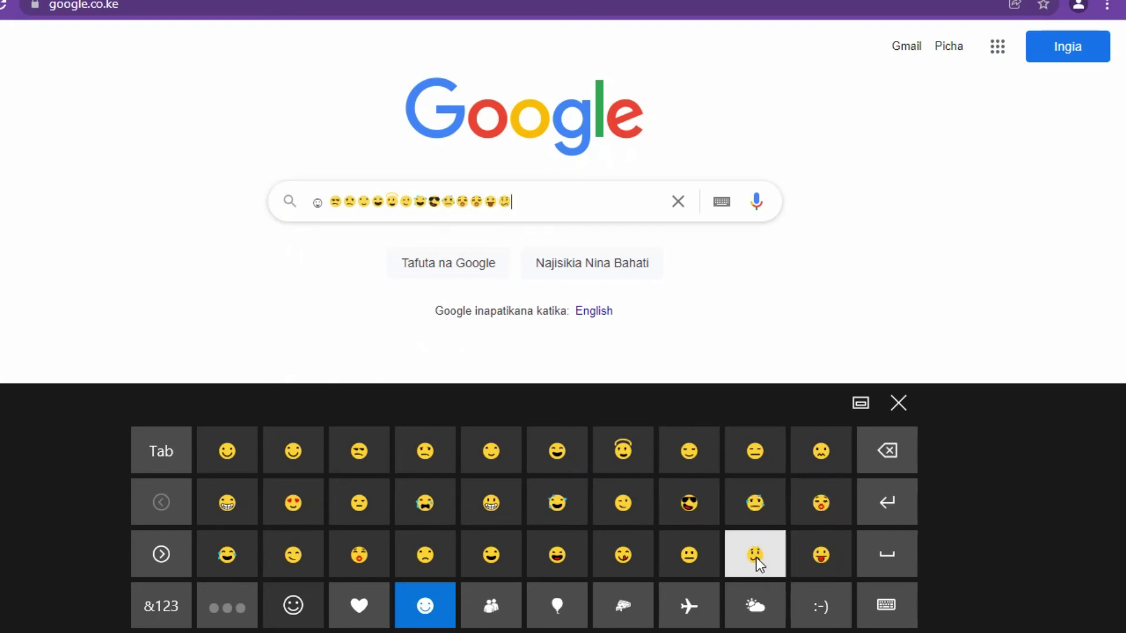
pyautogui.click(683, 555)
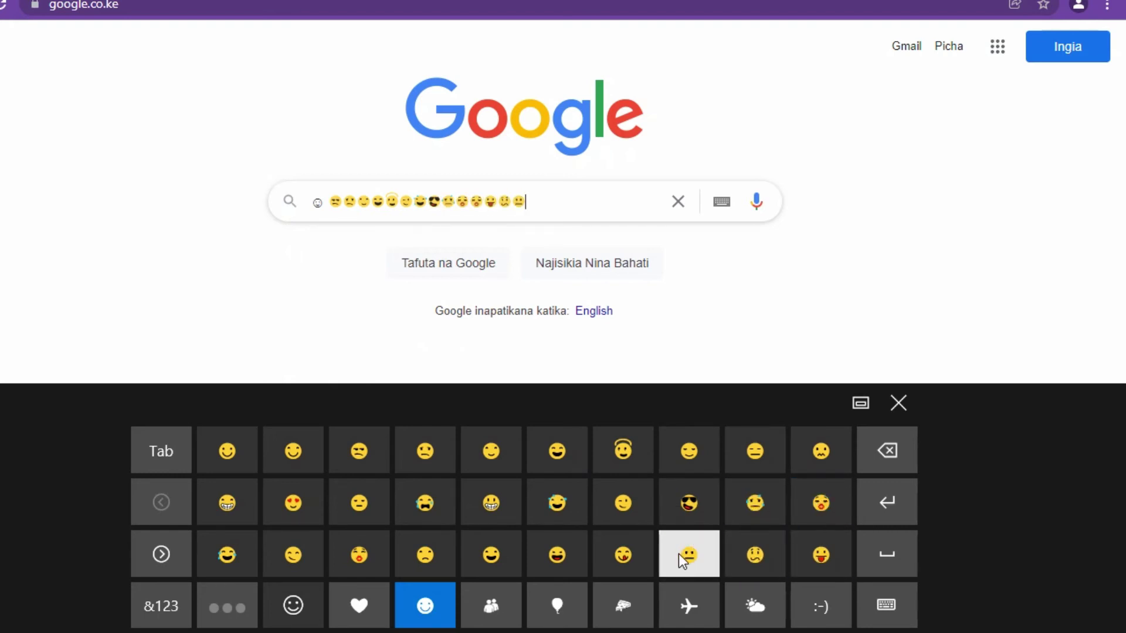
pyautogui.click(621, 561)
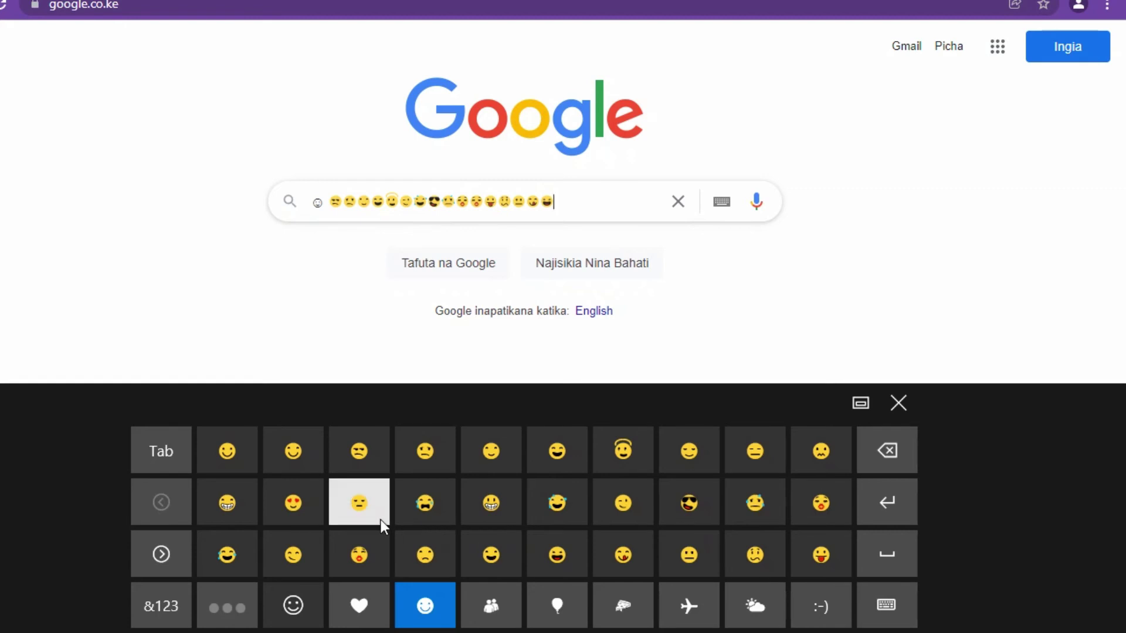
pyautogui.press('BackSpace')
pyautogui.press('BackSpace')
pyautogui.press('BackSpace')
pyautogui.press('BackSpace')
pyautogui.press('BackSpace')
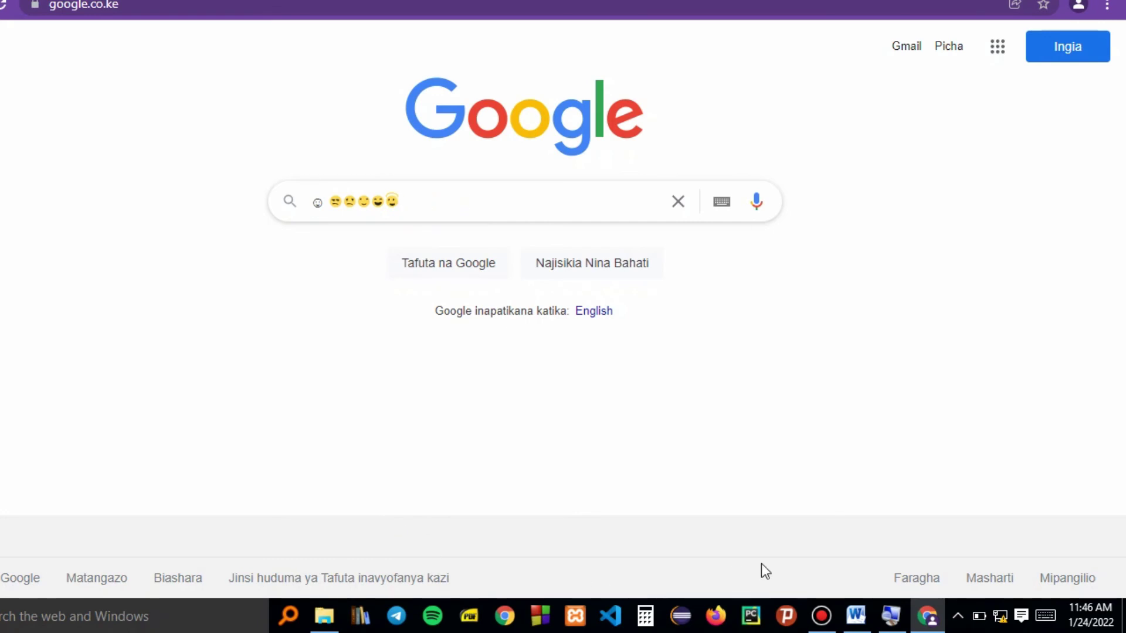
# - Clear all emojis from the Google search box and close the touch keyboard
pyautogui.click(1046, 616)
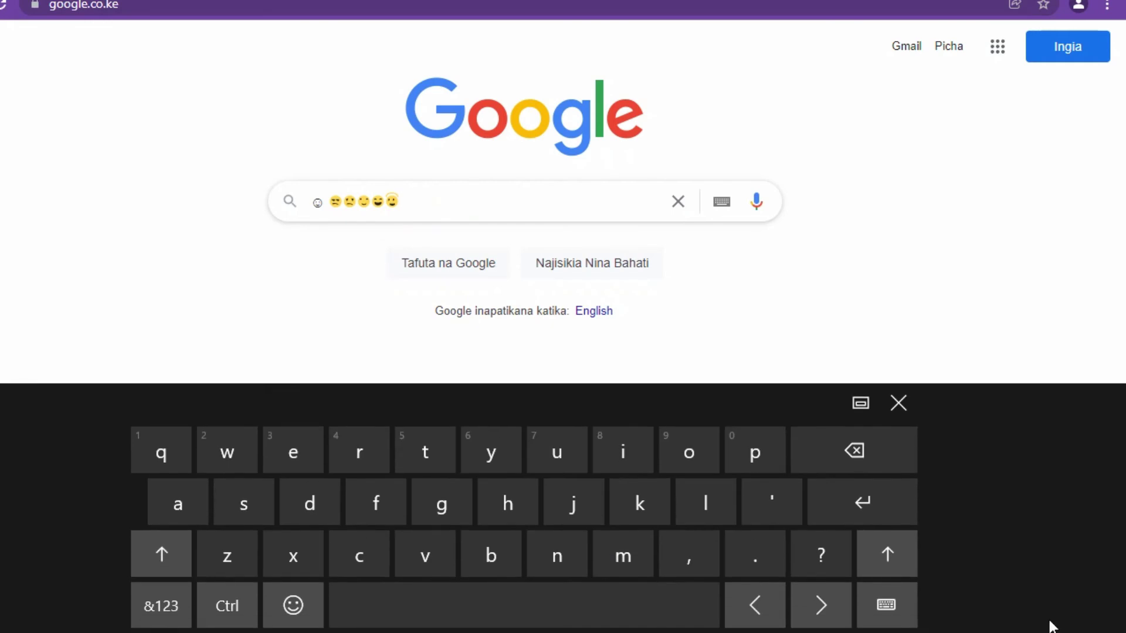
pyautogui.click(677, 202)
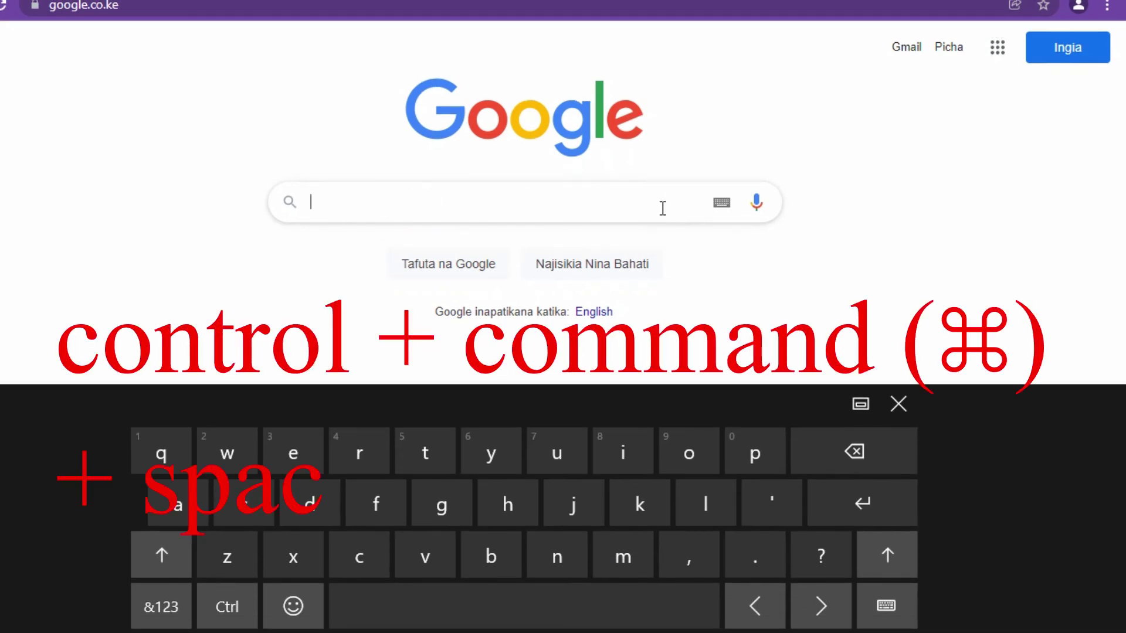
pyautogui.click(898, 403)
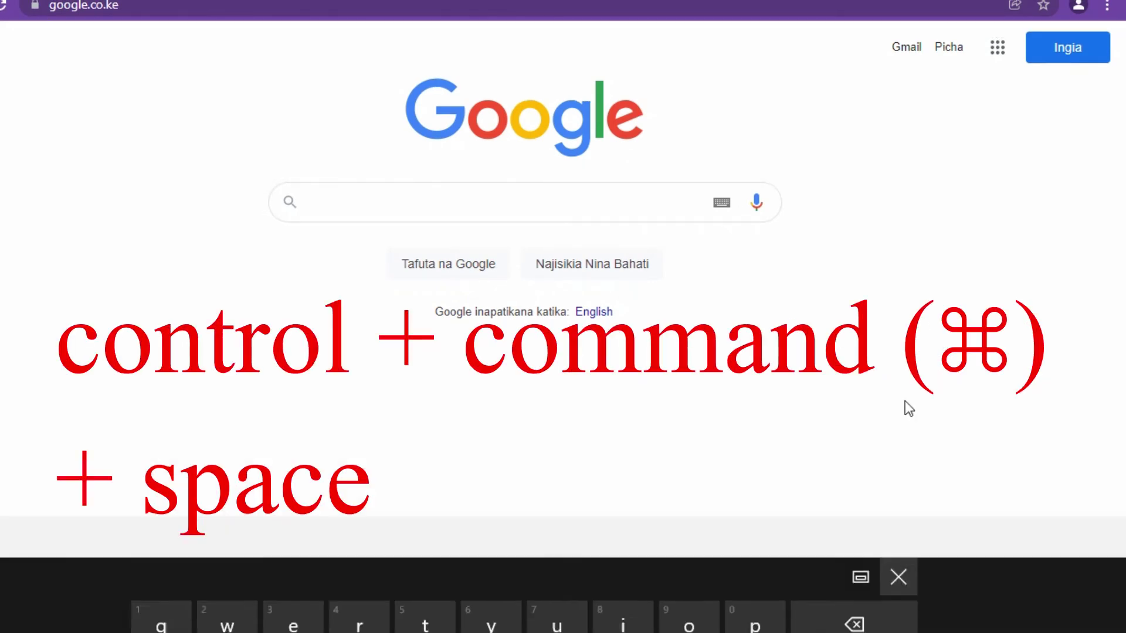